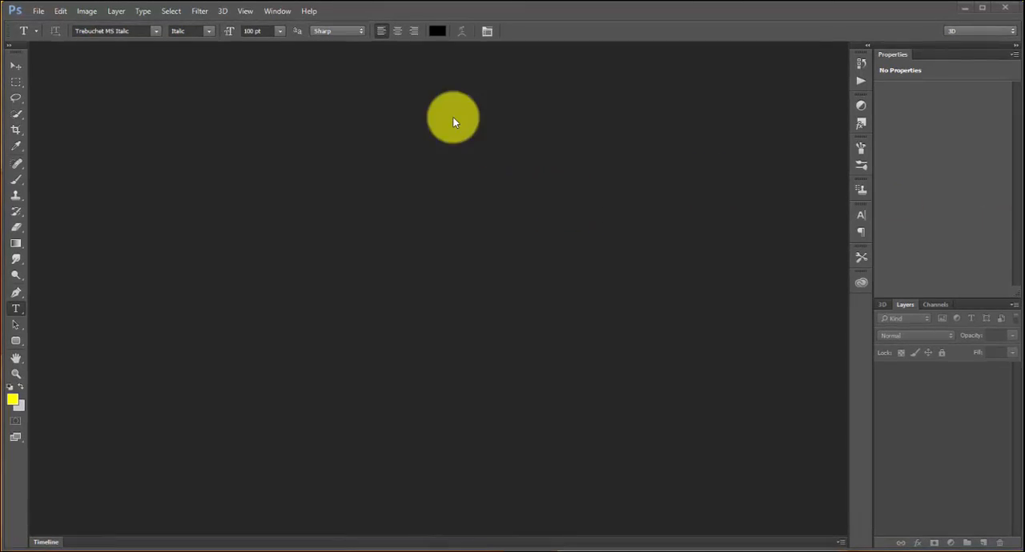
# Step: Create a new document 2048 pixels wide and 2048 pixels high with a transparent background
pyautogui.click(39, 12)
pyautogui.click(44, 24)
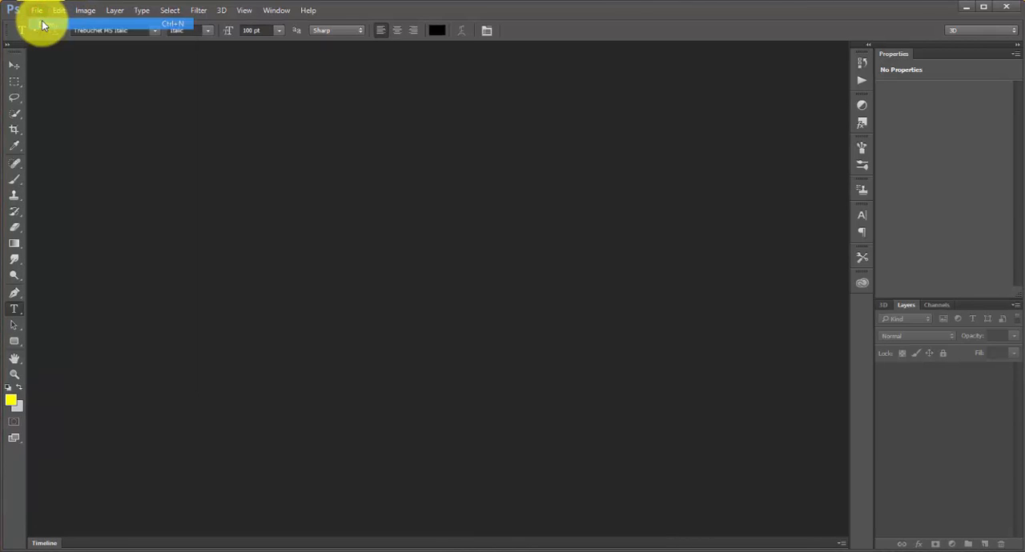
pyautogui.doubleClick(465, 170)
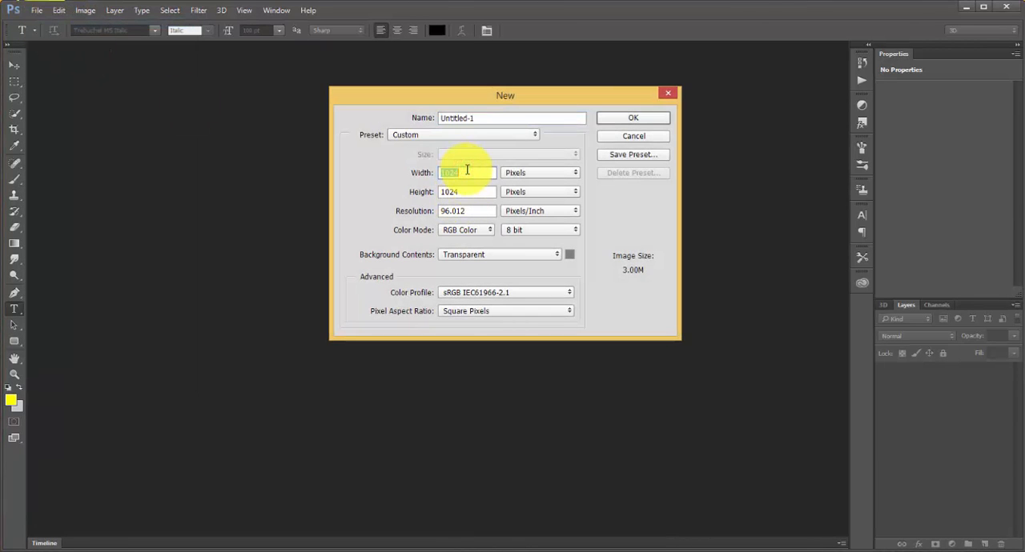
pyautogui.write('2048')
pyautogui.doubleClick(477, 190)
pyautogui.write('2048')
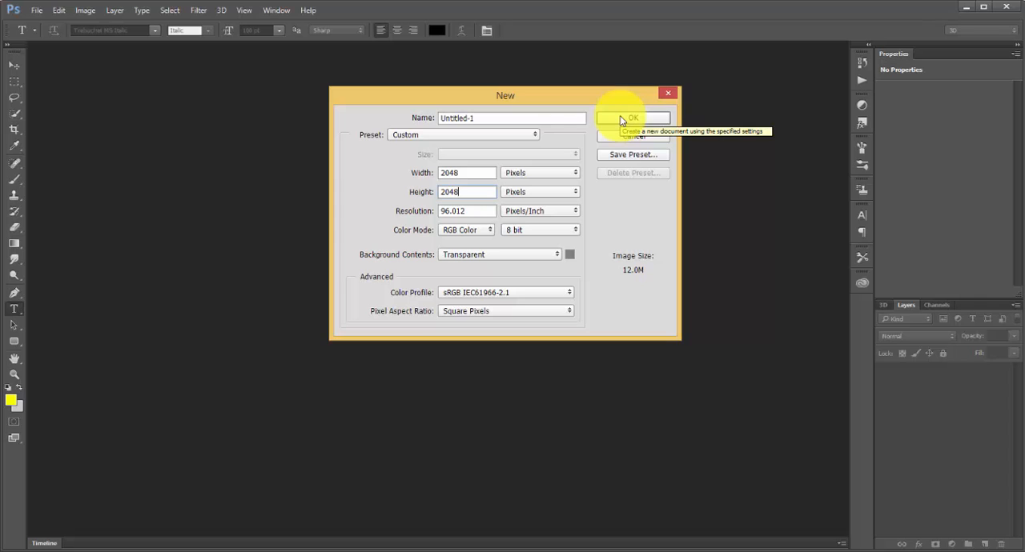
pyautogui.click(621, 120)
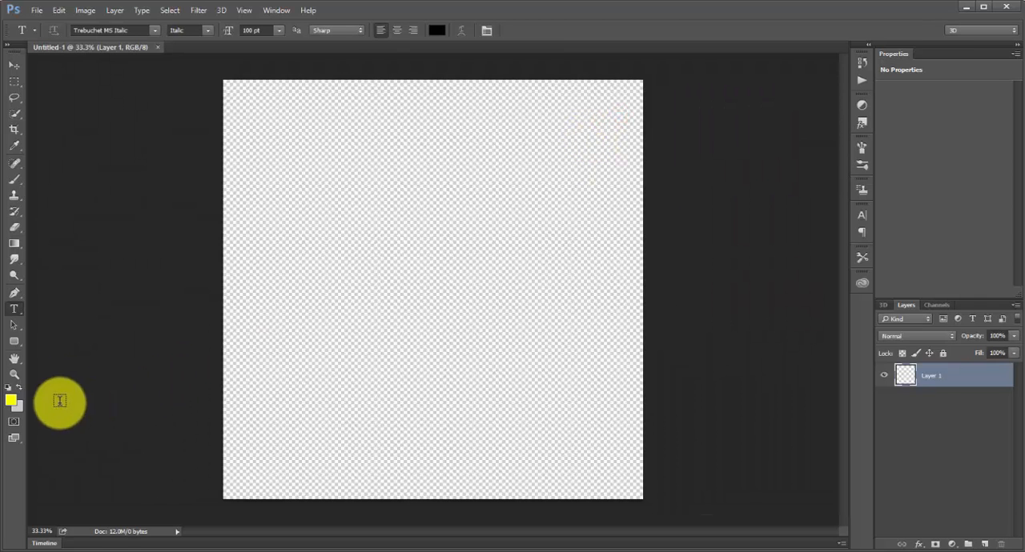
# Step: Add a text line in the upper part of the canvas reading "2015 © photography by" followed by the photographer's first name
pyautogui.click(15, 312)
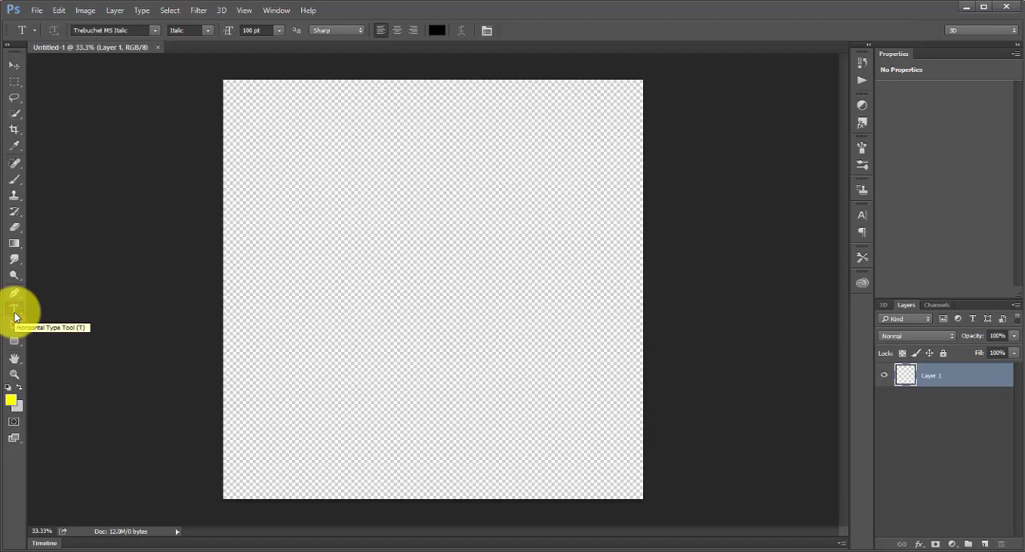
pyautogui.click(287, 189)
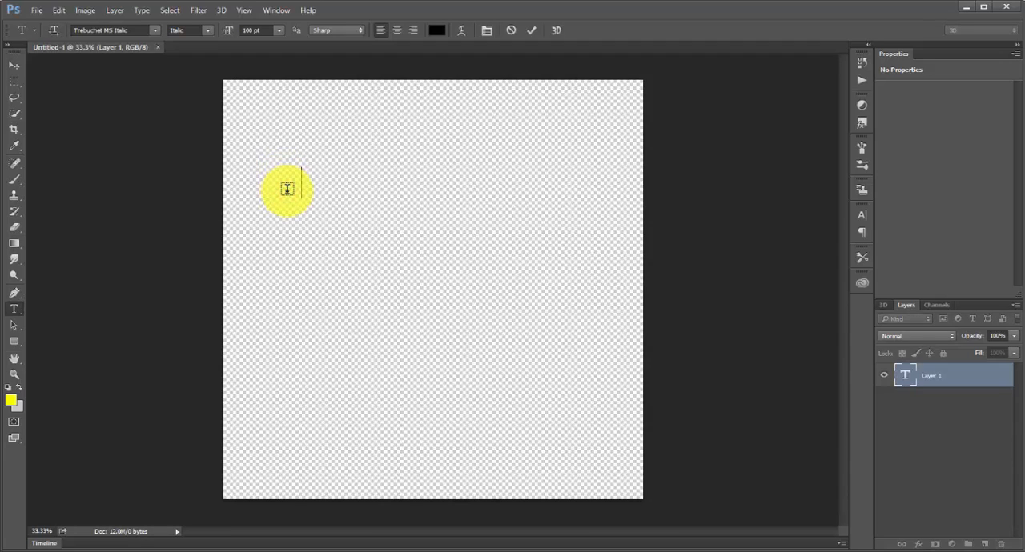
pyautogui.write('2015')
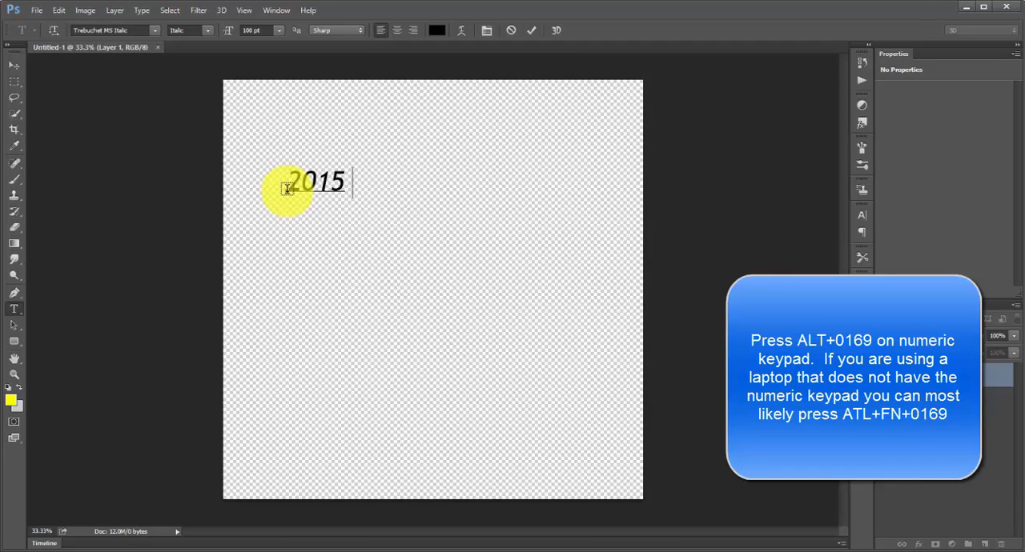
pyautogui.write('©')
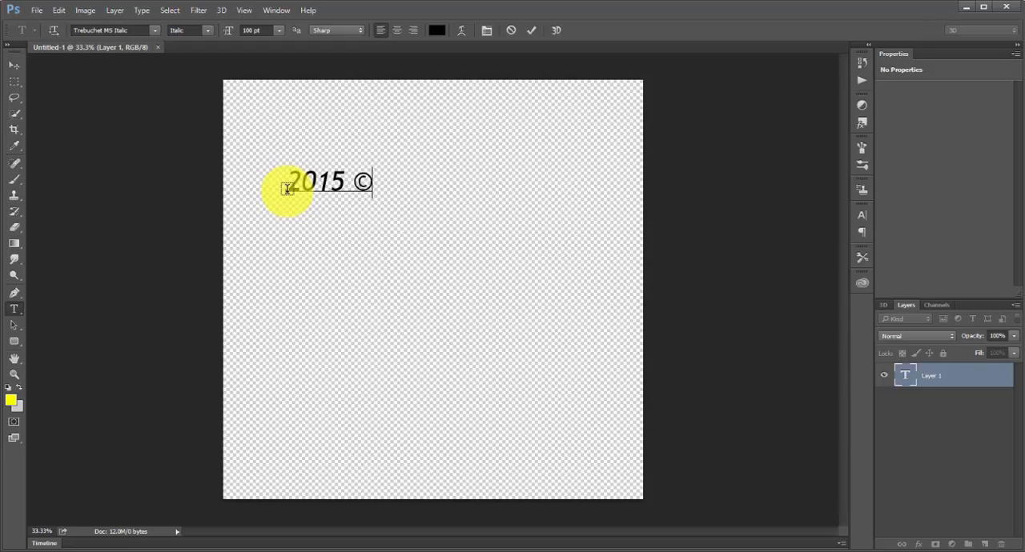
pyautogui.write('ph')
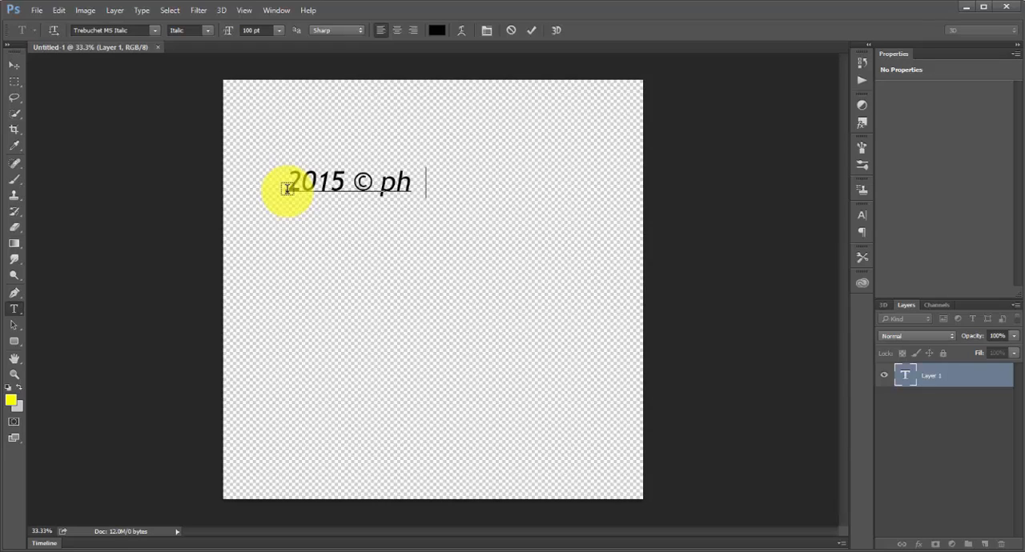
pyautogui.write('otograp')
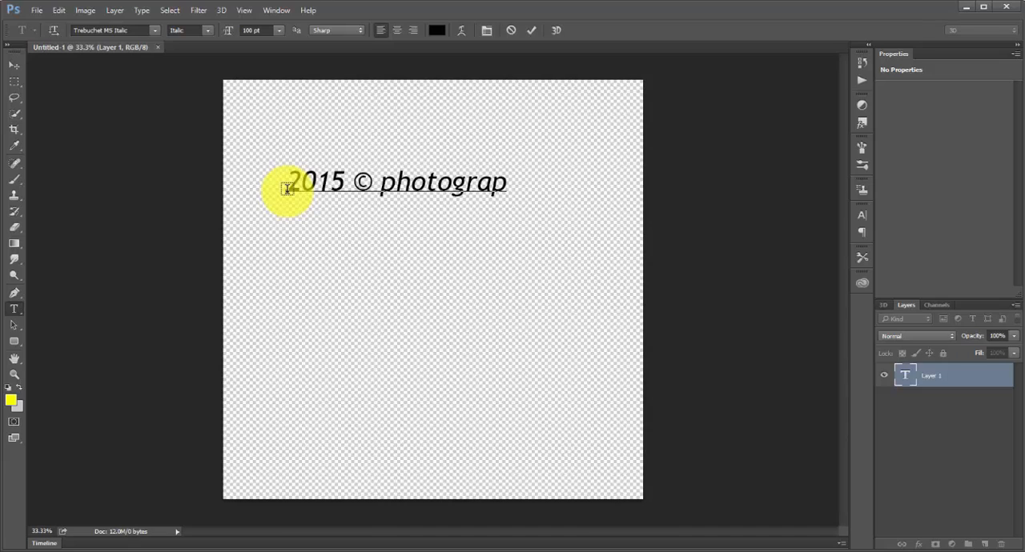
pyautogui.write('hy by')
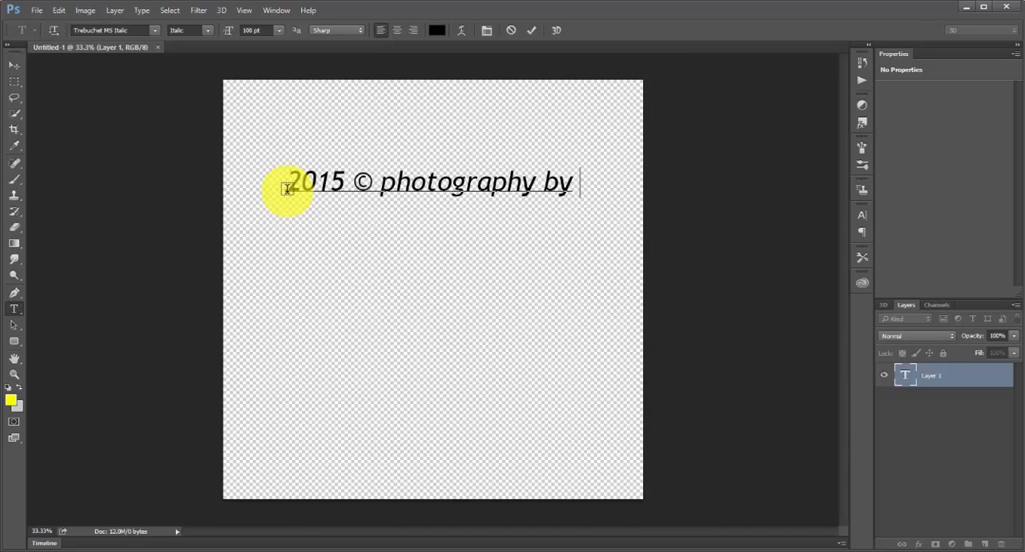
pyautogui.write(' Mann')
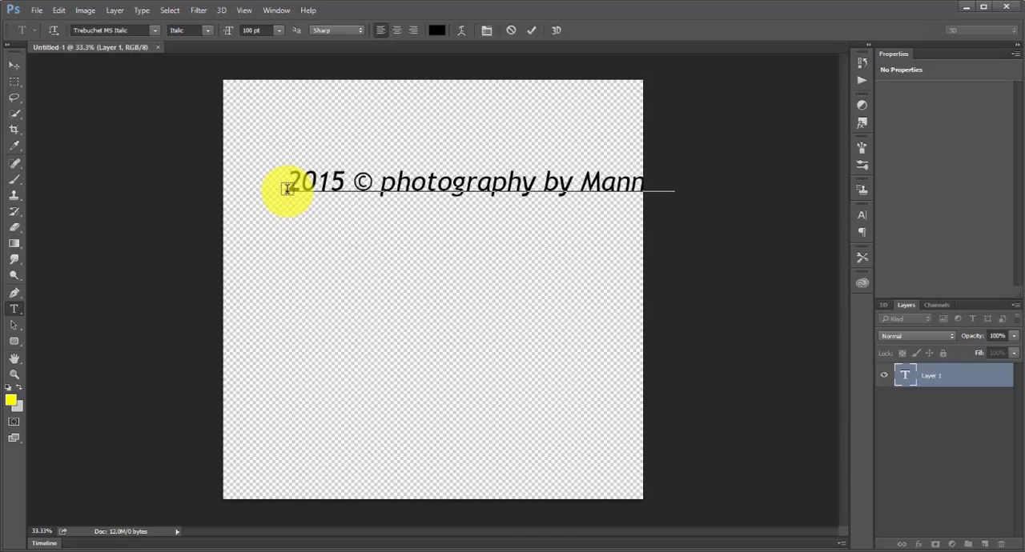
pyautogui.write('y')
# Step: Change the font of the whole copyright text to Tw Cen MT Italic and commit the text
pyautogui.hotkey('shift', 'Left')
pyautogui.hotkey('shift', 'Left')
pyautogui.hotkey('shift', 'Left')
pyautogui.hotkey('shift', 'Left')
pyautogui.hotkey('shift', 'Left')
pyautogui.hotkey('shift', 'Left')
pyautogui.hotkey('shift', 'Left')
pyautogui.hotkey('shift', 'Left')
pyautogui.hotkey('shift', 'Left')
pyautogui.hotkey('shift', 'Left')
pyautogui.hotkey('shift', 'Left')
pyautogui.hotkey('shift', 'Left')
pyautogui.hotkey('shift', 'Left')
pyautogui.hotkey('shift', 'Left')
pyautogui.hotkey('shift', 'Left')
pyautogui.hotkey('shift', 'Left')
pyautogui.hotkey('shift', 'Left')
pyautogui.hotkey('shift', 'Left')
pyautogui.hotkey('shift', 'Left')
pyautogui.hotkey('shift', 'Left')
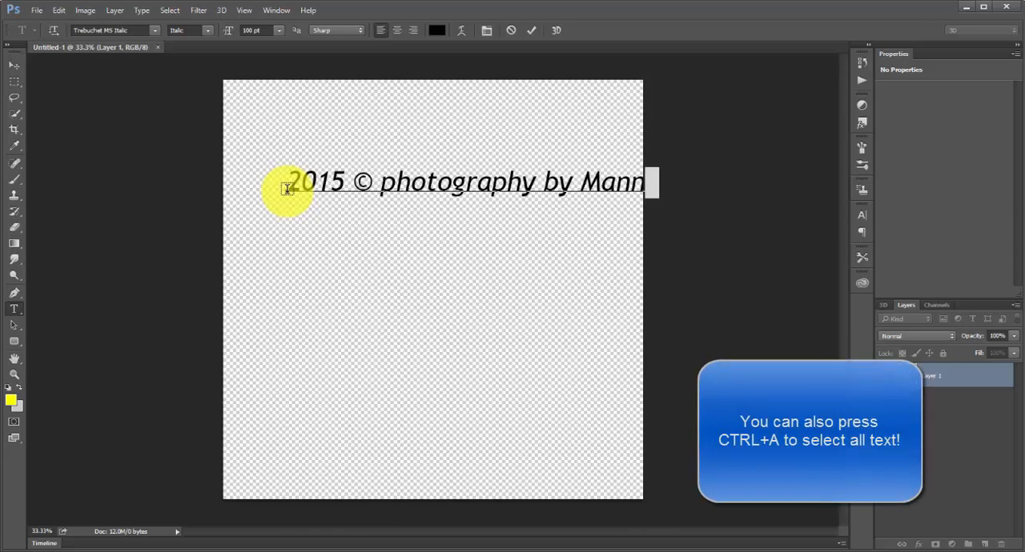
pyautogui.hotkey('shift', 'Left')
pyautogui.hotkey('shift', 'Left')
pyautogui.hotkey('shift', 'Left')
pyautogui.hotkey('shift', 'Left')
pyautogui.hotkey('shift', 'Left')
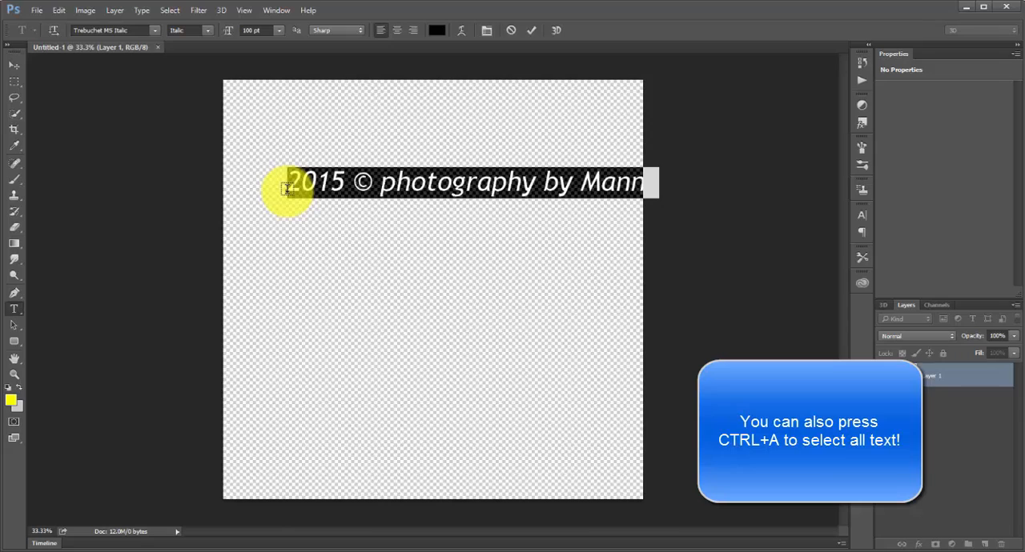
pyautogui.click(133, 30)
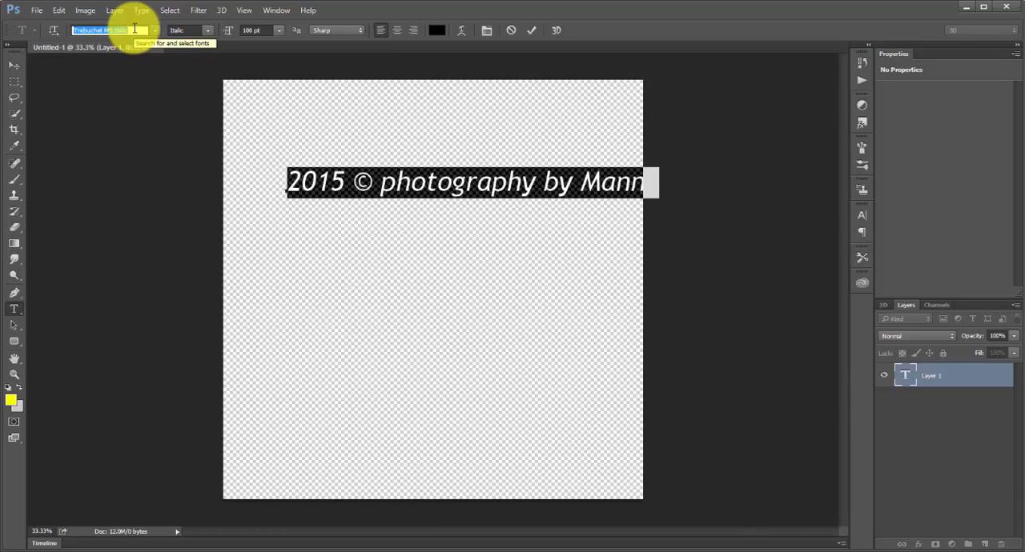
pyautogui.press('Down')
pyautogui.press('Down')
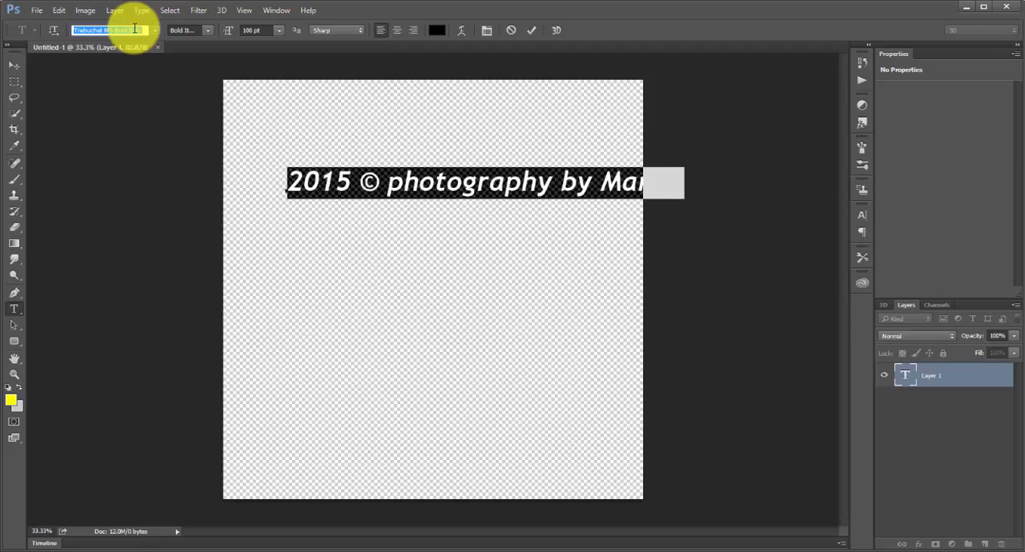
pyautogui.press('Down')
pyautogui.press('Down')
pyautogui.press('Down')
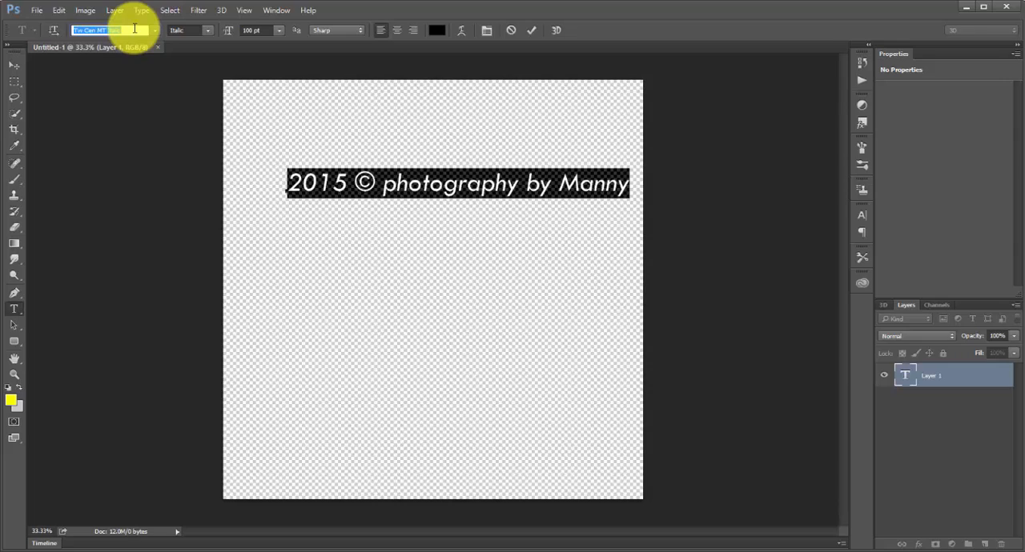
pyautogui.click(373, 197)
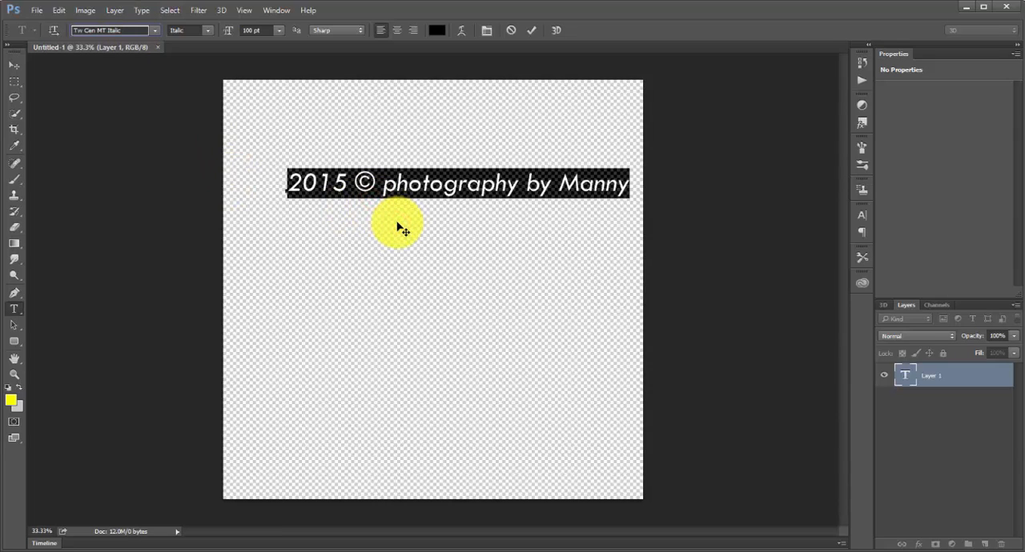
pyautogui.hotkey('ctrl', 'Return')
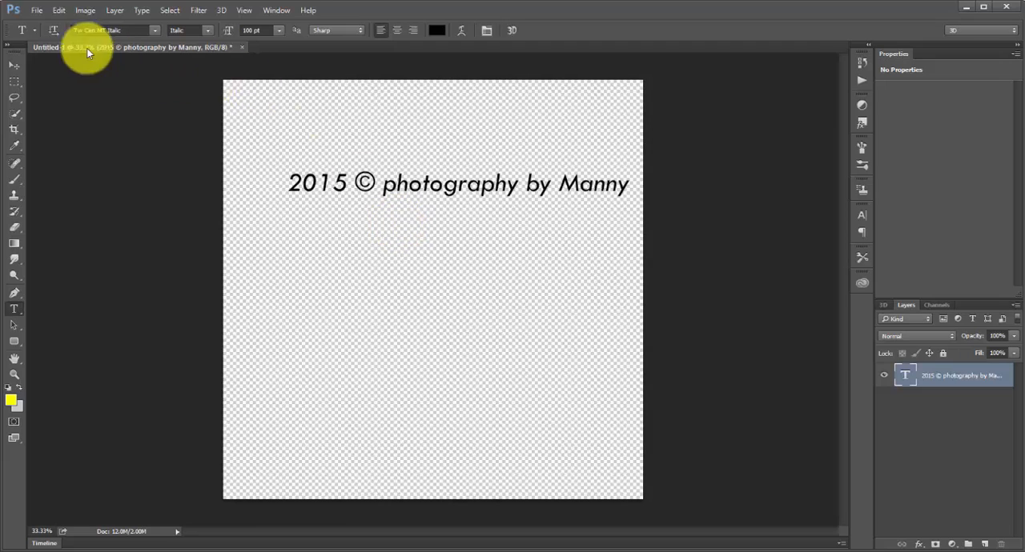
# Step: Define the copyright text as a brush preset named "2015 copyright" followed by the photographer's first name
pyautogui.click(58, 10)
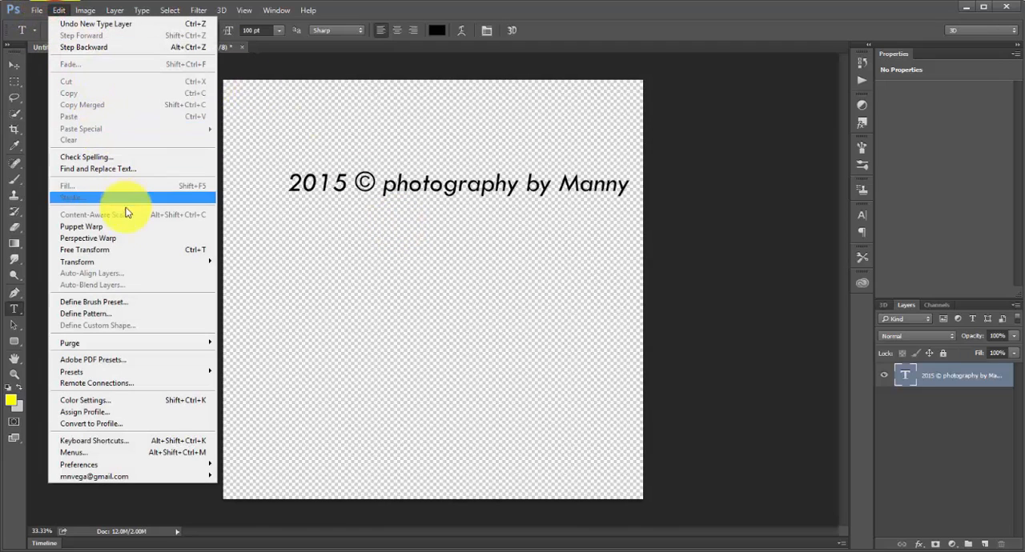
pyautogui.click(126, 308)
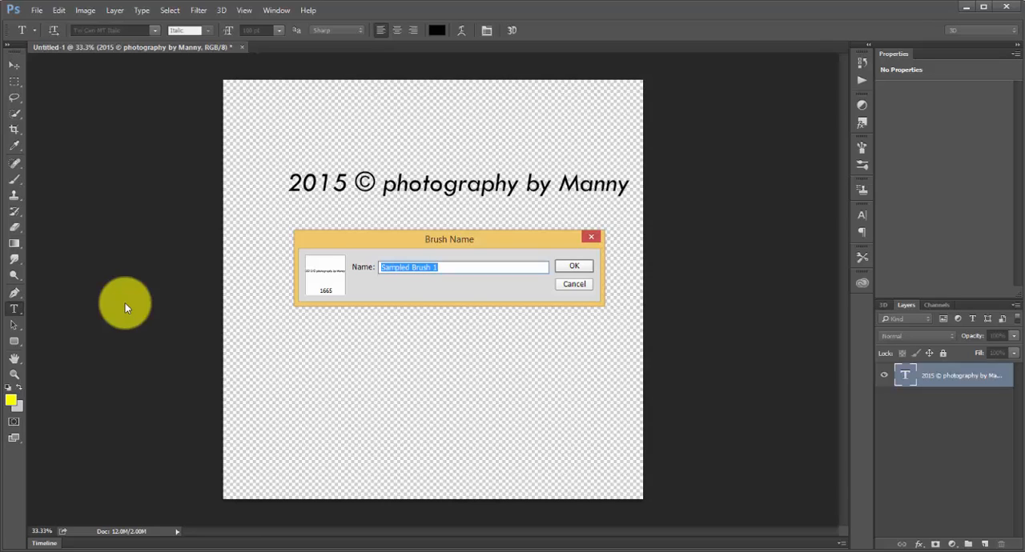
pyautogui.write('2015 copyright manny')
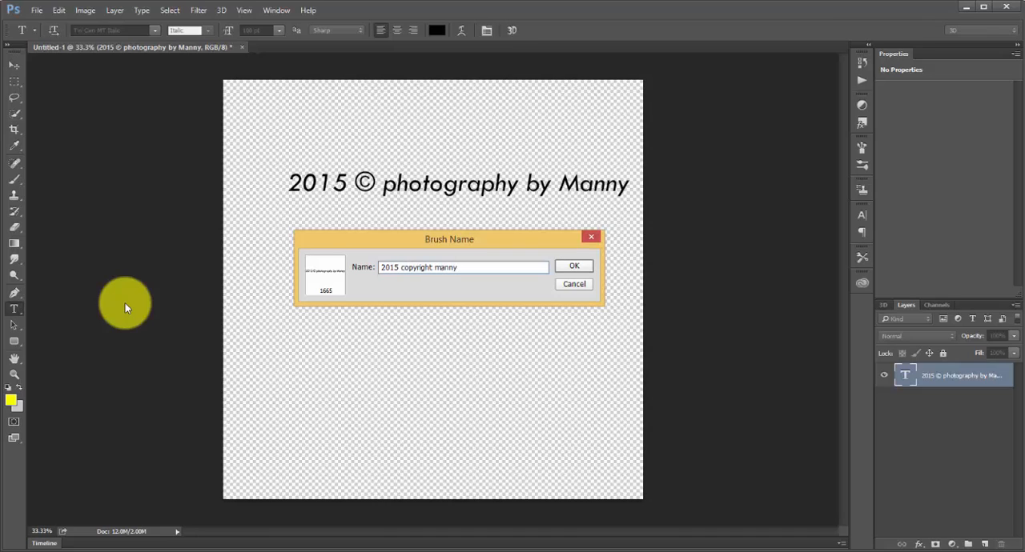
pyautogui.click(566, 267)
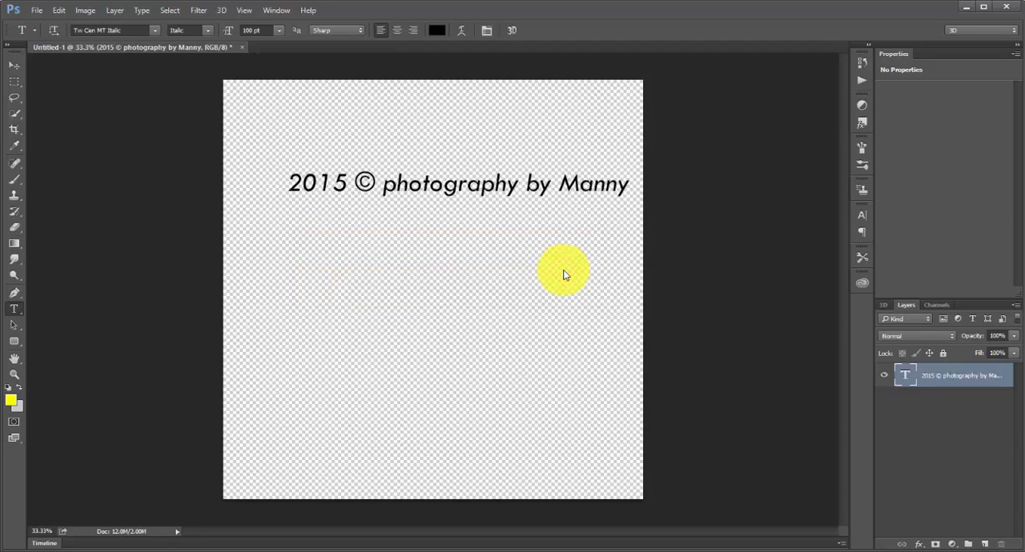
# Step: Activate the Brush tool and locate the new 1665 px copyright brush among the brush presets
pyautogui.click(13, 179)
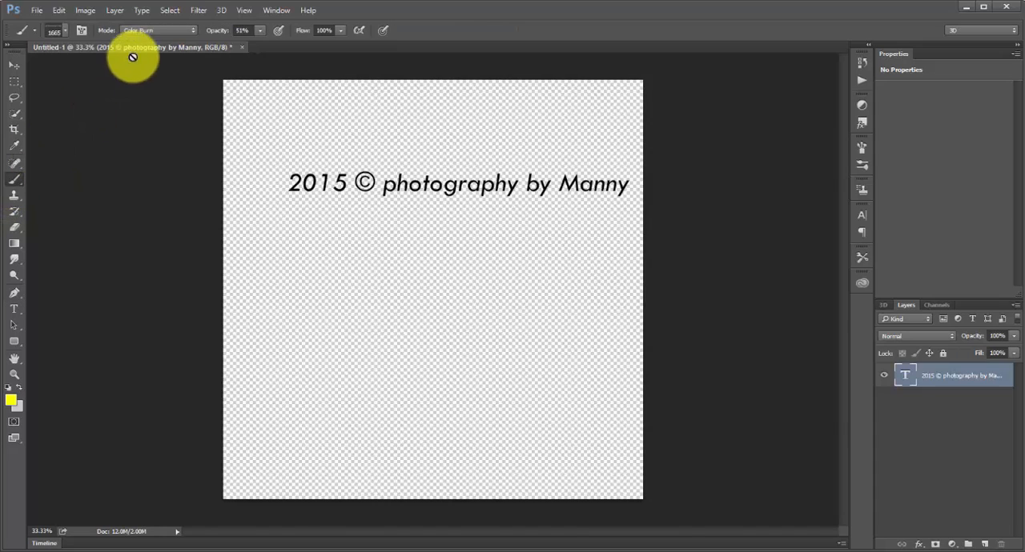
pyautogui.click(65, 29)
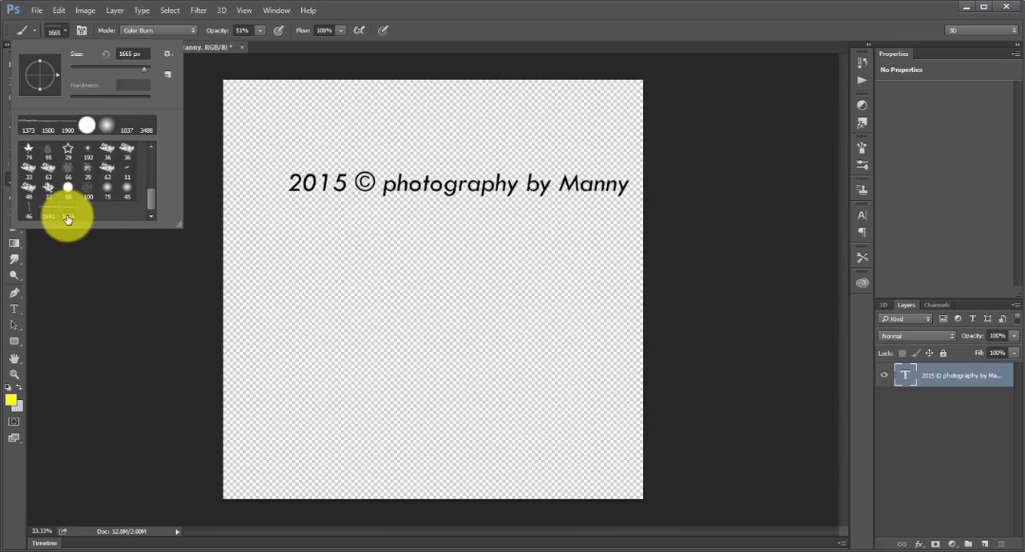
pyautogui.click(627, 25)
# Step: Open the photo _MG_9435.psd from the forvideo folder
pyautogui.click(44, 15)
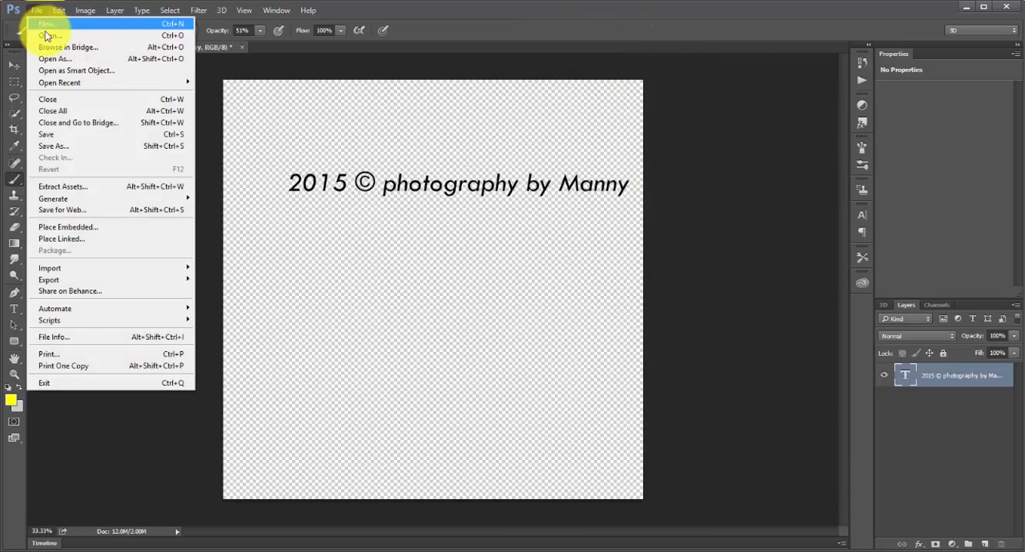
pyautogui.click(45, 34)
pyautogui.click(183, 103)
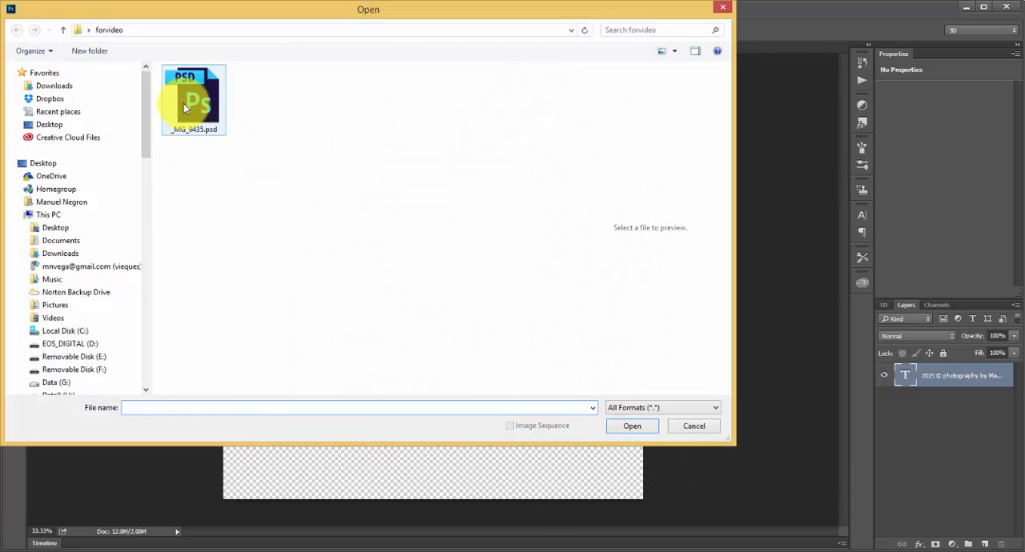
pyautogui.click(618, 427)
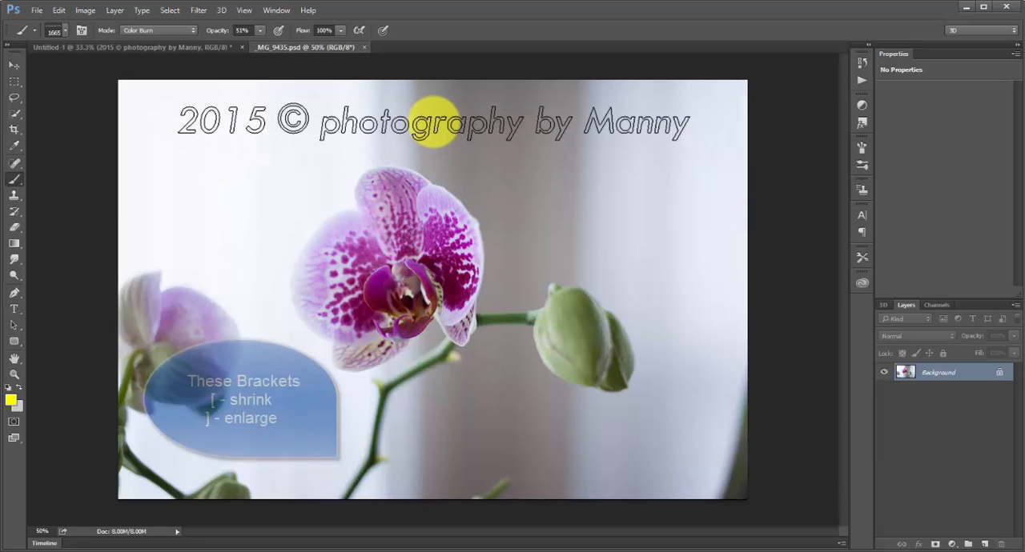
# Step: Reduce the copyright brush size to 1300 px
pyautogui.press('[')
pyautogui.press('[')
pyautogui.press('[')
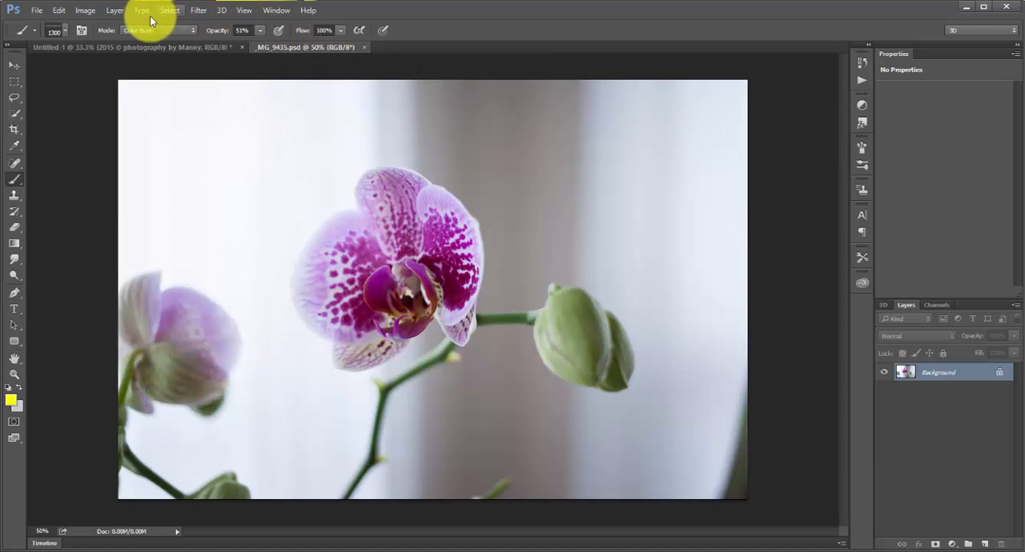
# Step: Add a new empty layer above the photo's Background layer, using Normal mode and 100% opacity
pyautogui.click(115, 10)
pyautogui.moveTo(119, 24)
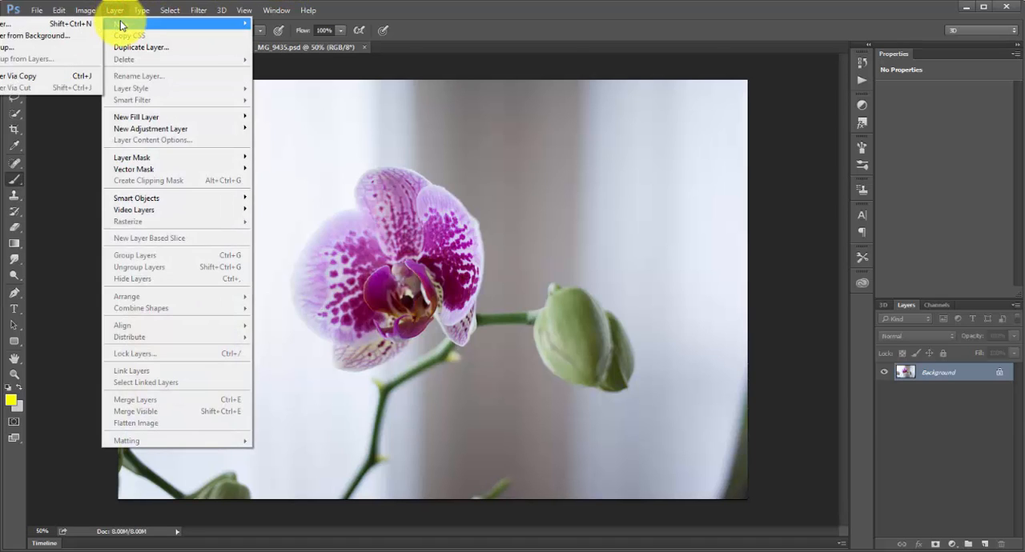
pyautogui.click(678, 44)
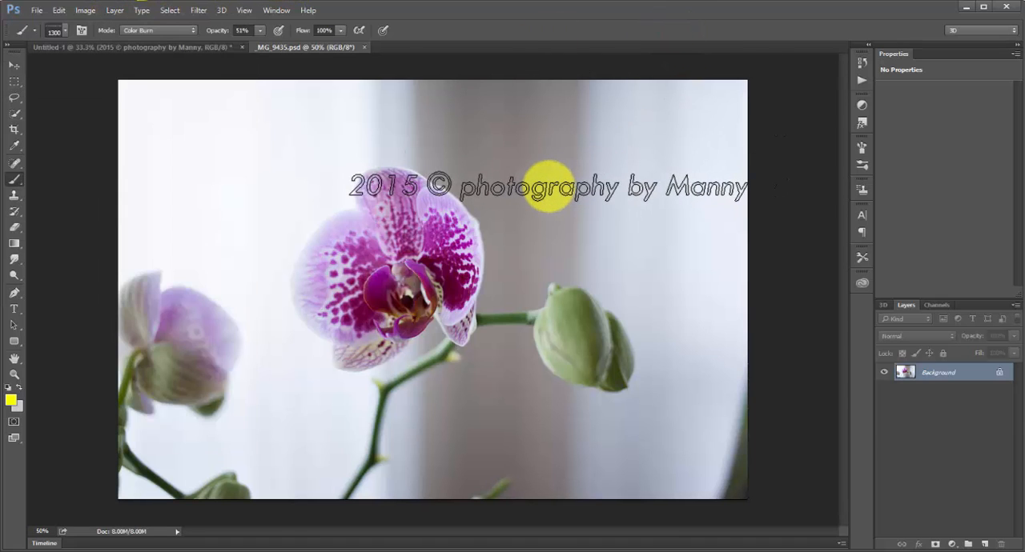
pyautogui.hotkey('ctrl', 'shift', 'n')
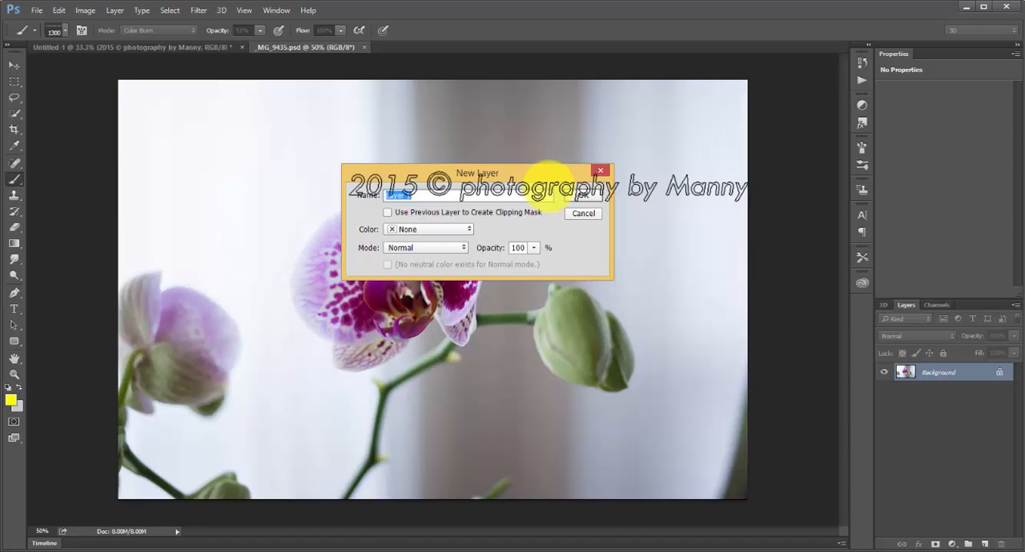
pyautogui.click(577, 196)
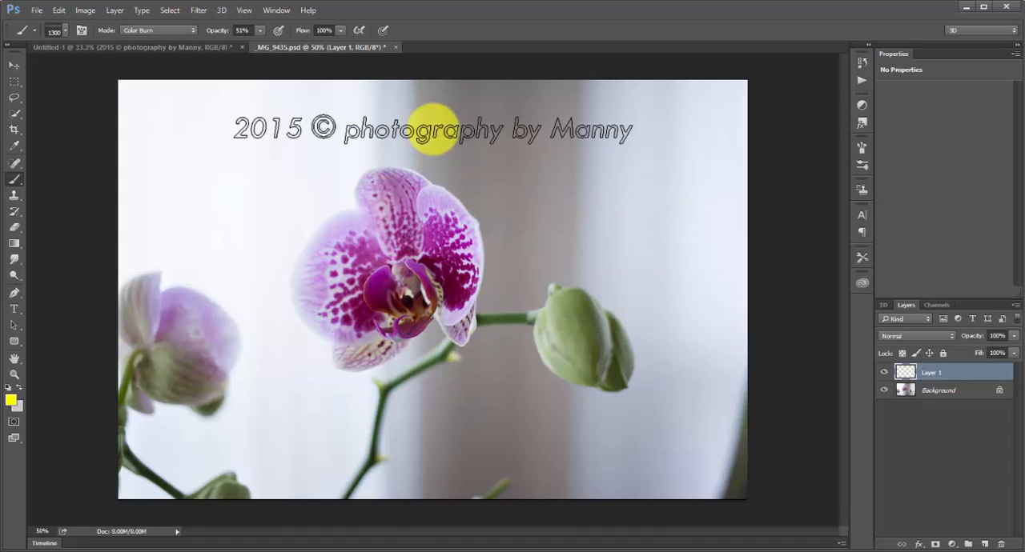
# Step: Choose Color Burn as the brush's blending mode
pyautogui.click(194, 31)
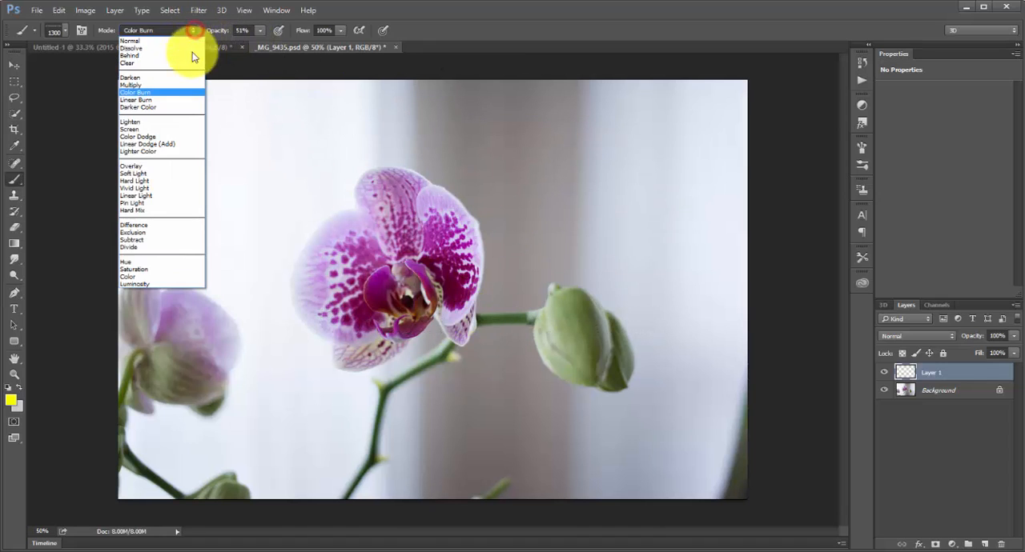
pyautogui.click(163, 97)
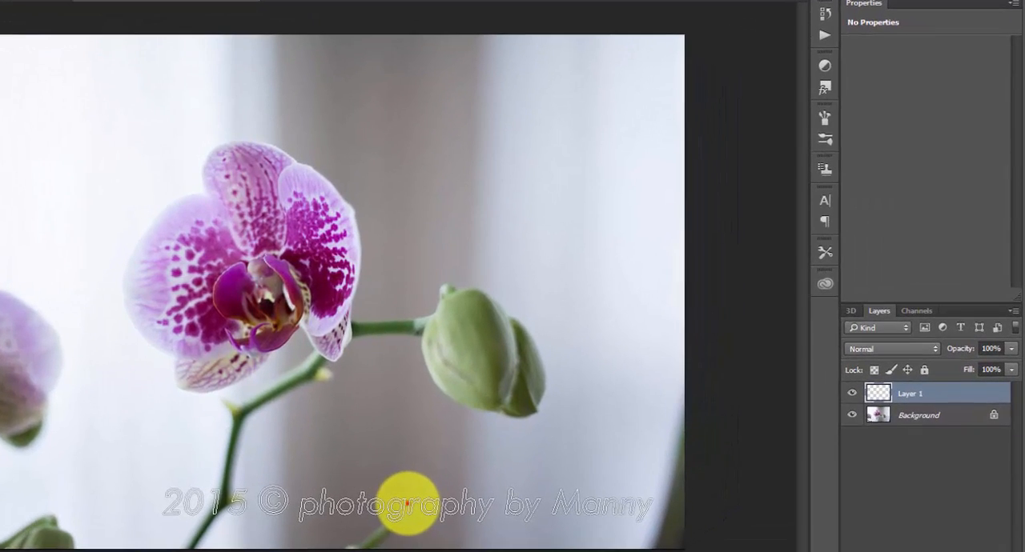
# Step: Stamp the yellow copyright text across the lower part of the photo on Layer 1 and enable a Drop Shadow for that layer
pyautogui.click(524, 462)
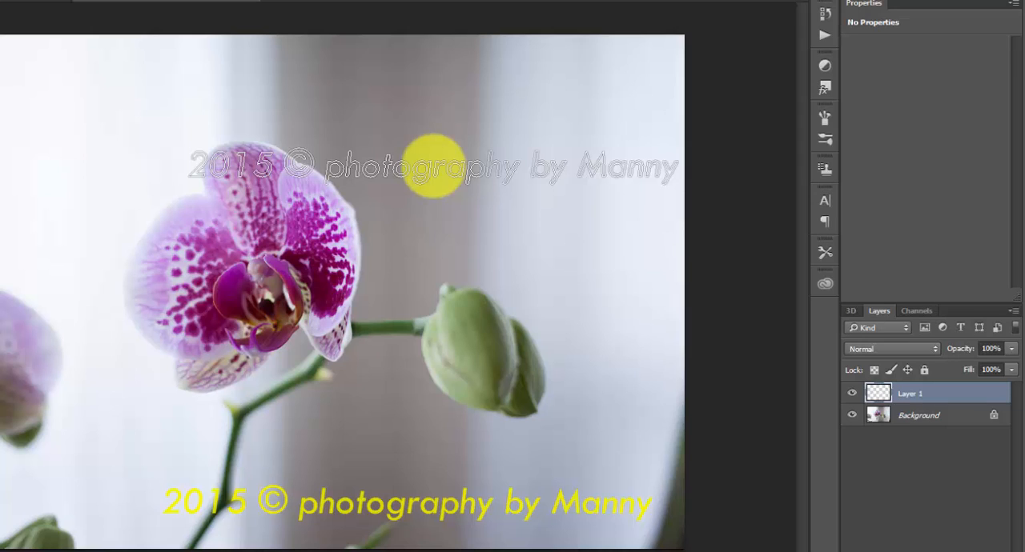
pyautogui.rightClick(947, 393)
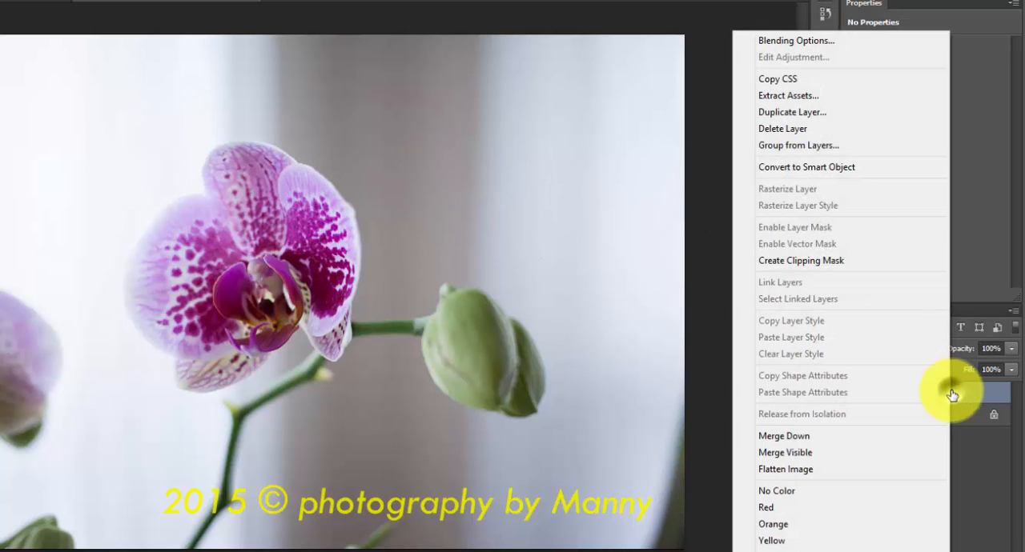
pyautogui.click(846, 40)
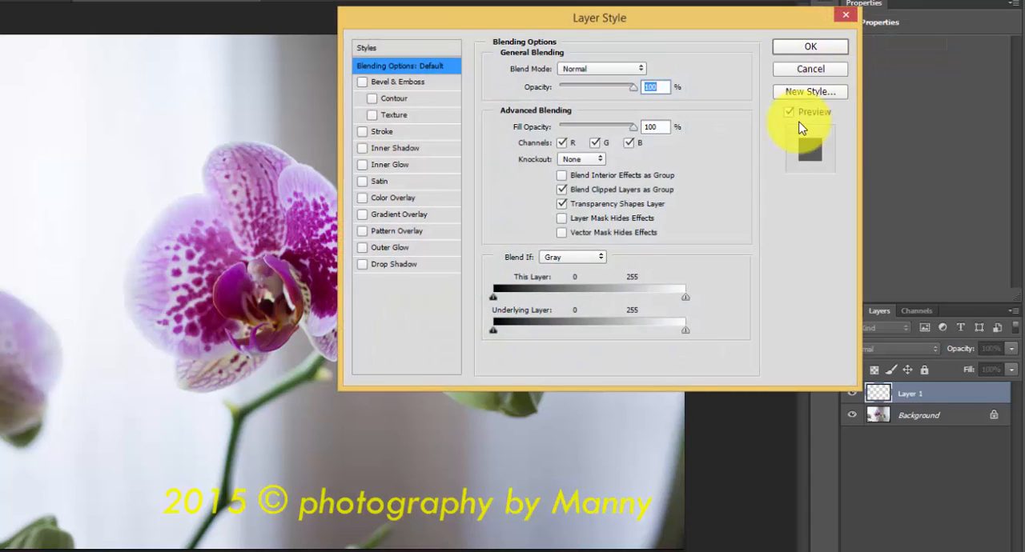
pyautogui.click(361, 265)
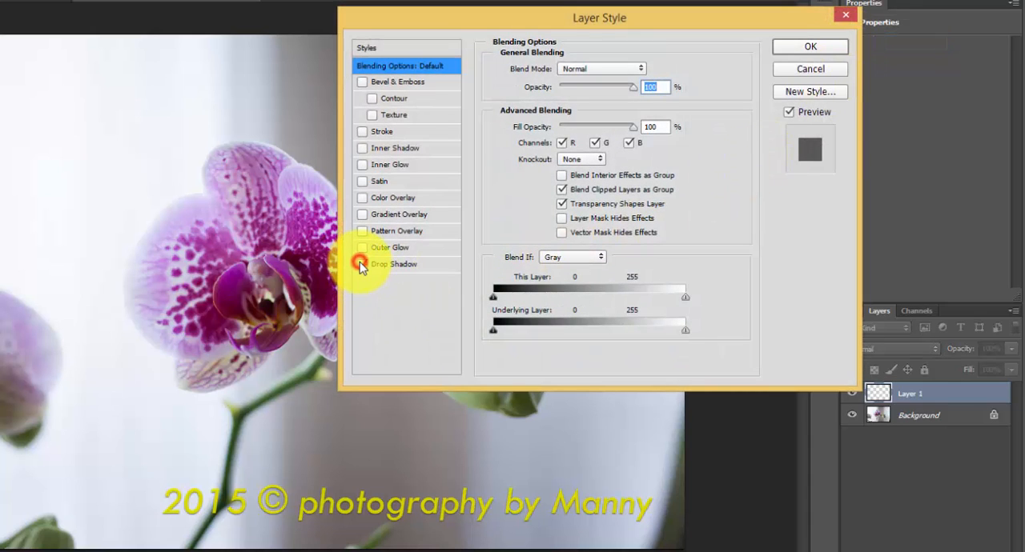
pyautogui.click(372, 268)
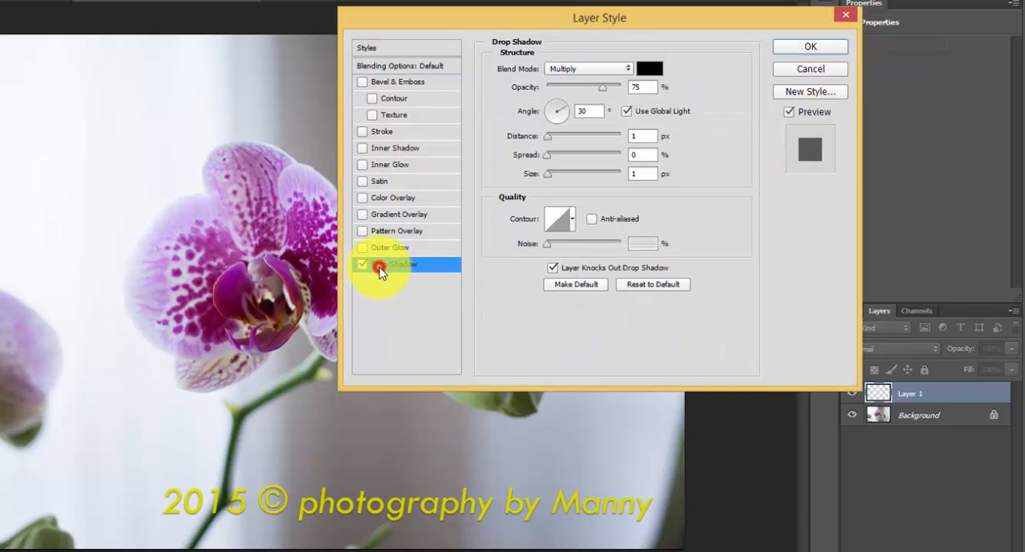
# Step: Set the drop shadow's angle to 135° and increase its distance so the shadow stands out from the watermark text
pyautogui.click(550, 104)
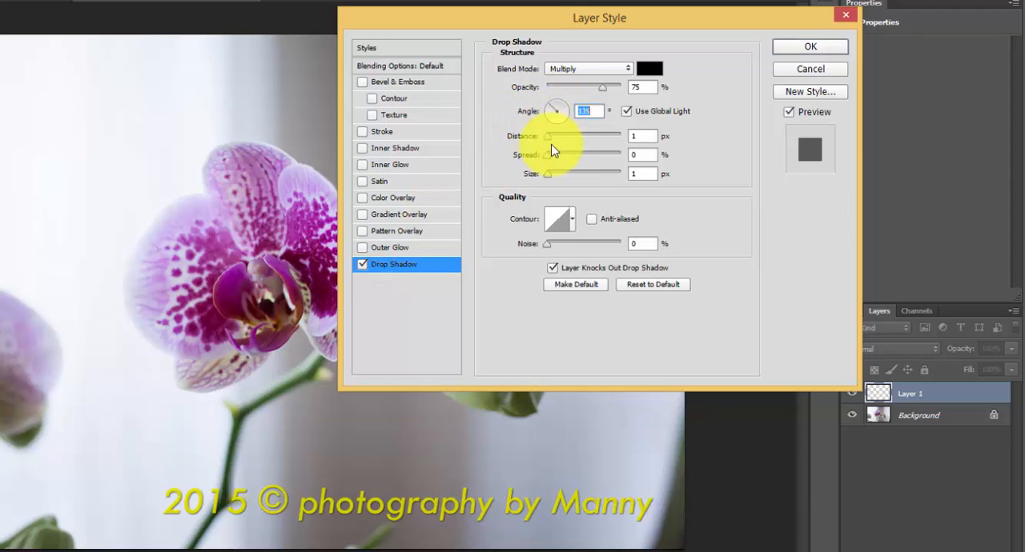
pyautogui.moveTo(549, 135); pyautogui.dragTo(552, 175)
pyautogui.click(785, 50)
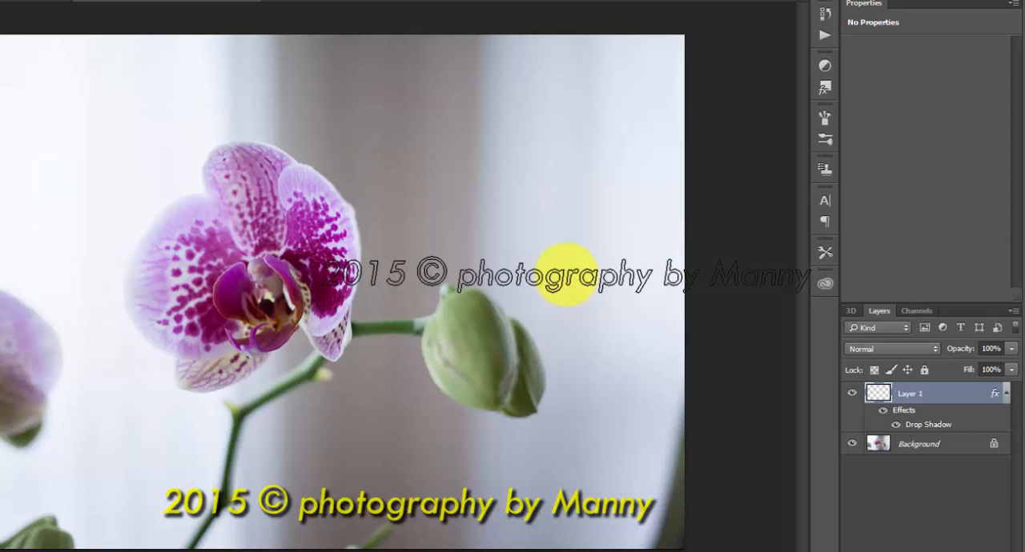
# Step: Lower the watermark layer's opacity to 67% and shift the text slightly with the Move tool, keeping it near the photo's lower edge
pyautogui.click(1011, 349)
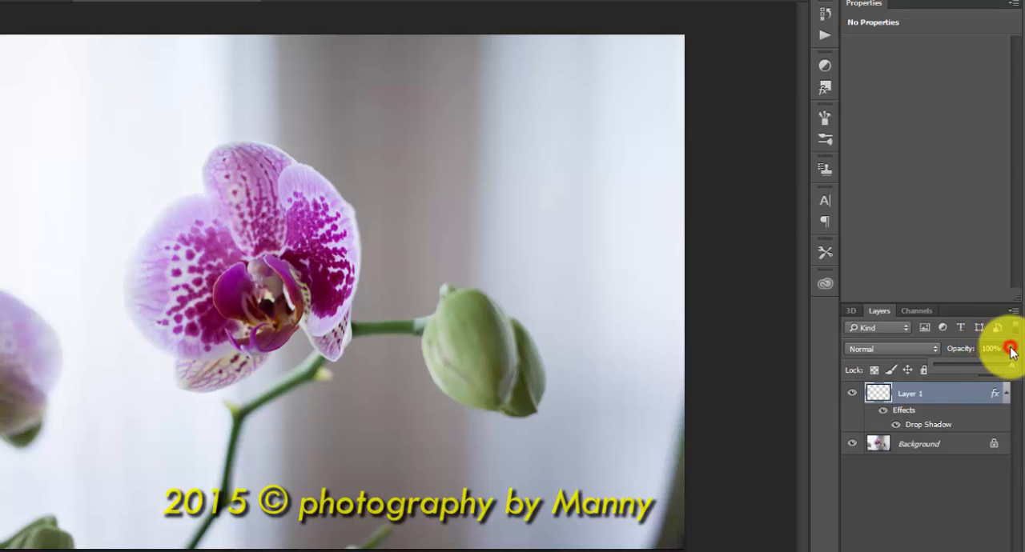
pyautogui.moveTo(1008, 366); pyautogui.dragTo(985, 365)
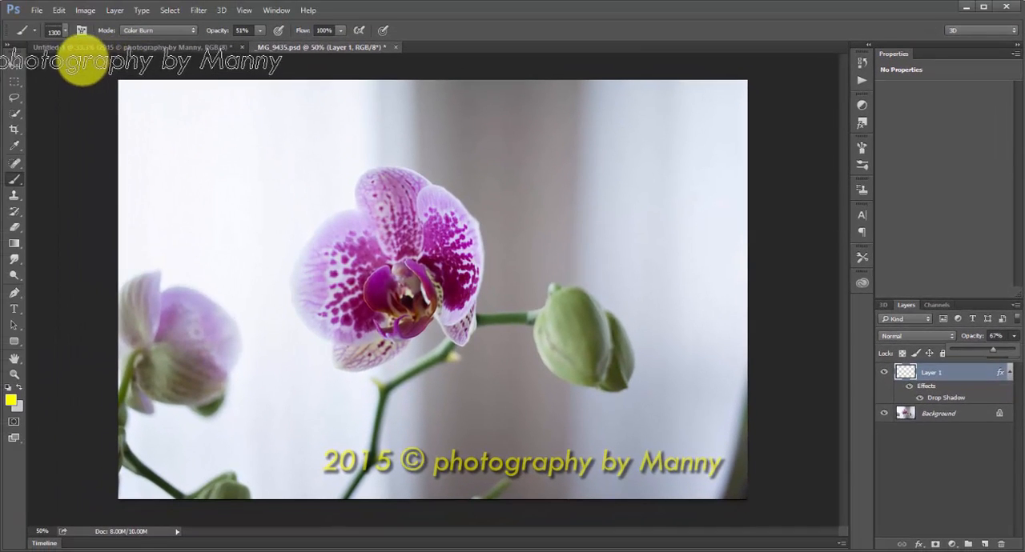
pyautogui.click(15, 63)
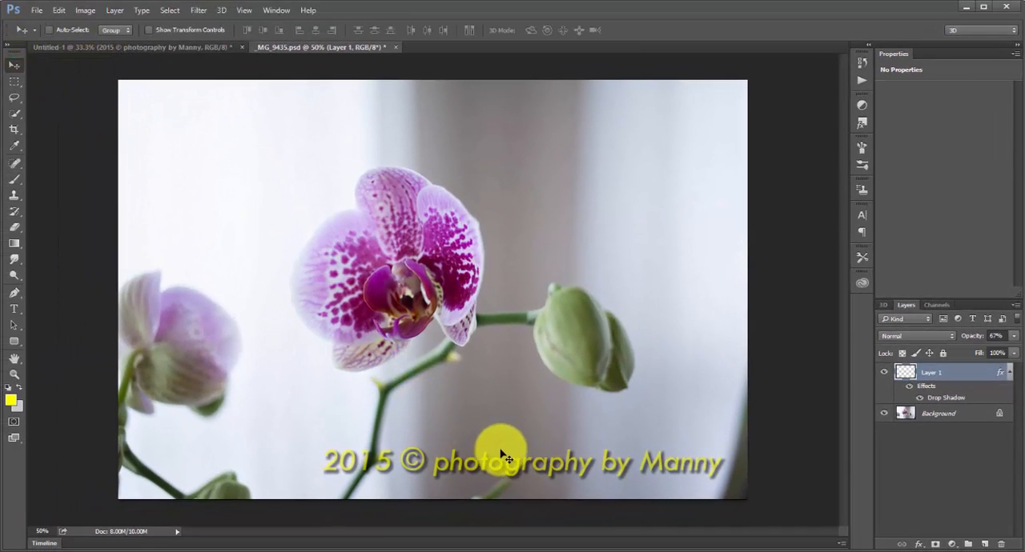
pyautogui.moveTo(492, 446)
pyautogui.mouseDown()
pyautogui.moveTo(476, 236)
pyautogui.moveTo(435, 114)
pyautogui.moveTo(497, 109)
pyautogui.moveTo(346, 103)
pyautogui.moveTo(348, 201)
pyautogui.moveTo(303, 417)
pyautogui.moveTo(424, 445)
pyautogui.moveTo(476, 432)
pyautogui.moveTo(504, 444)
pyautogui.mouseUp()
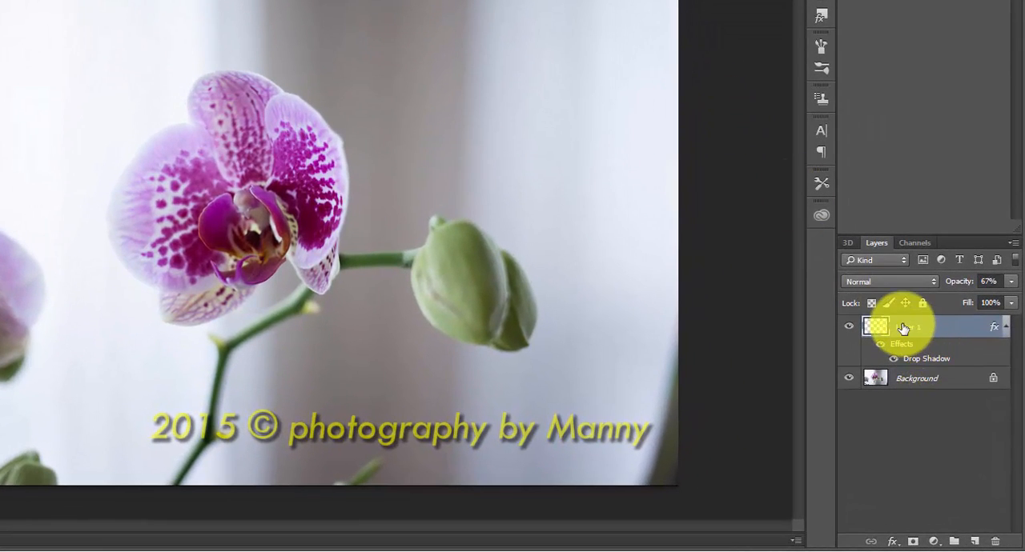
# Step: Delete the watermark layer, Layer 1, together with its drop shadow, leaving the Background layer
pyautogui.moveTo(907, 333); pyautogui.dragTo(994, 542)
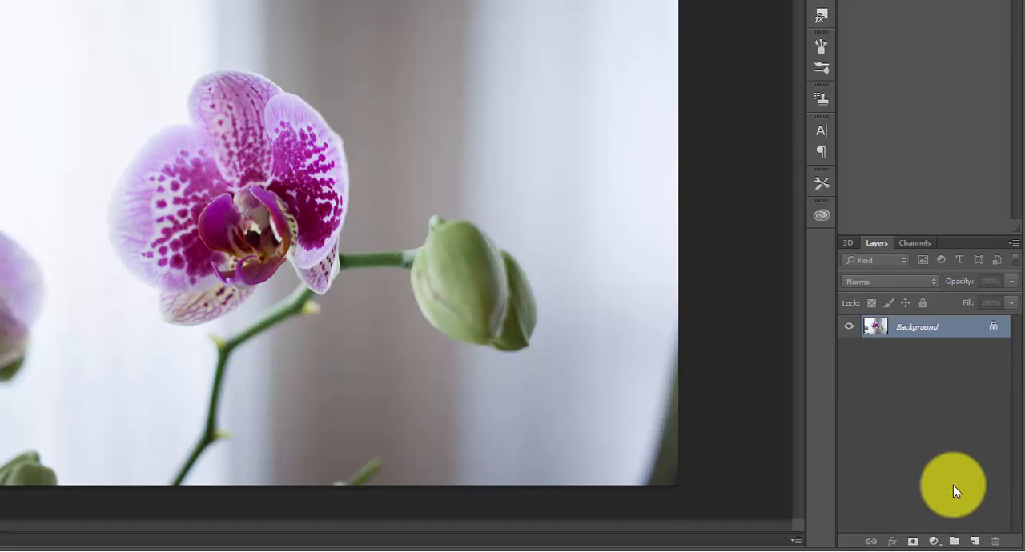